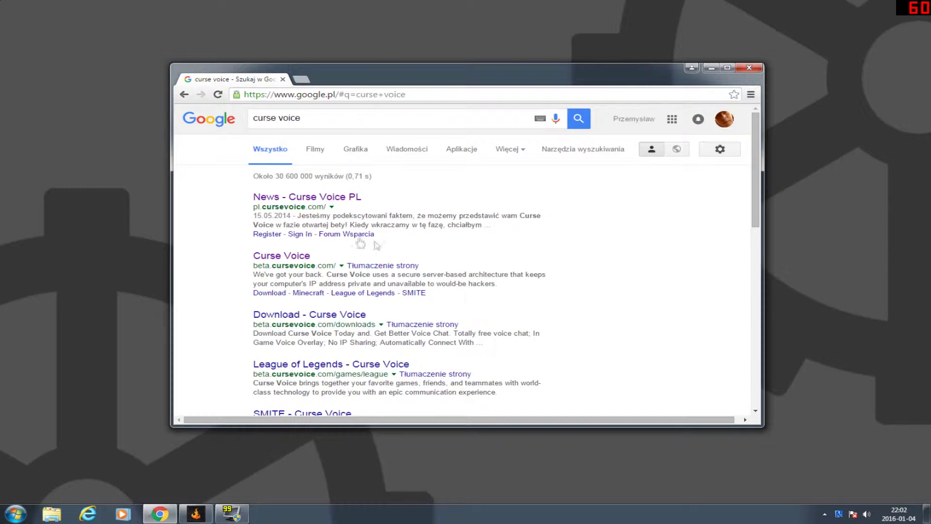
# - Open the Curse Voice beta site from the search results, review its features and download section, and close the browser
pyautogui.click(264, 256)
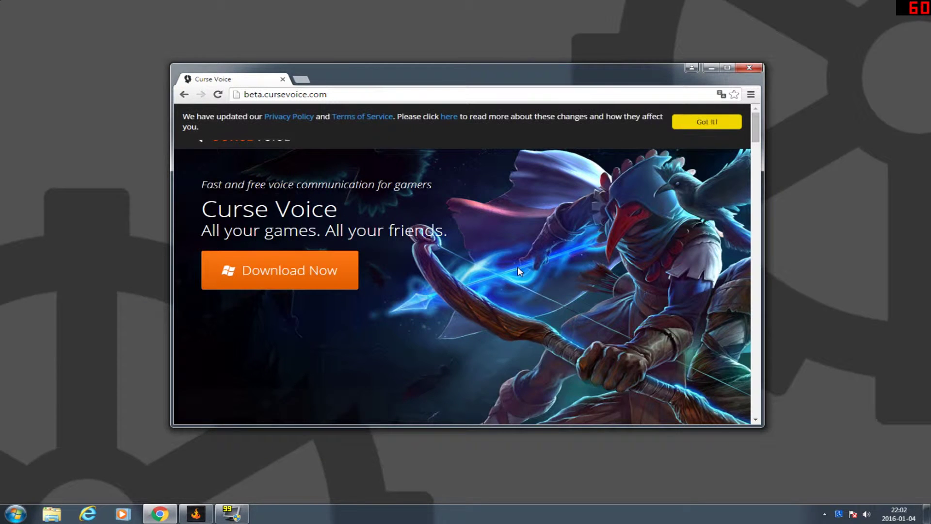
pyautogui.scroll(-5, 517, 269)
pyautogui.scroll(5, 517, 269)
pyautogui.moveTo(758, 140); pyautogui.dragTo(759, 288)
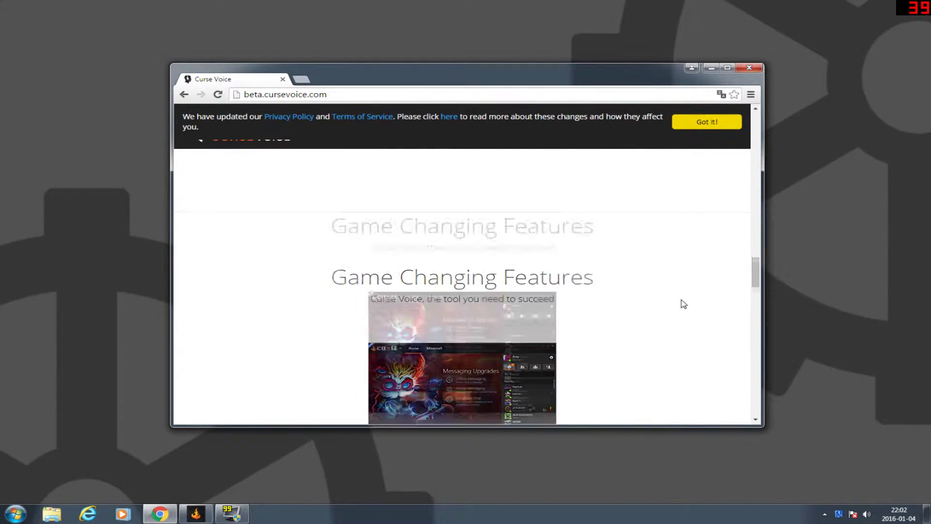
pyautogui.scroll(-10, 604, 299)
pyautogui.scroll(-3, 605, 298)
pyautogui.scroll(6, 603, 300)
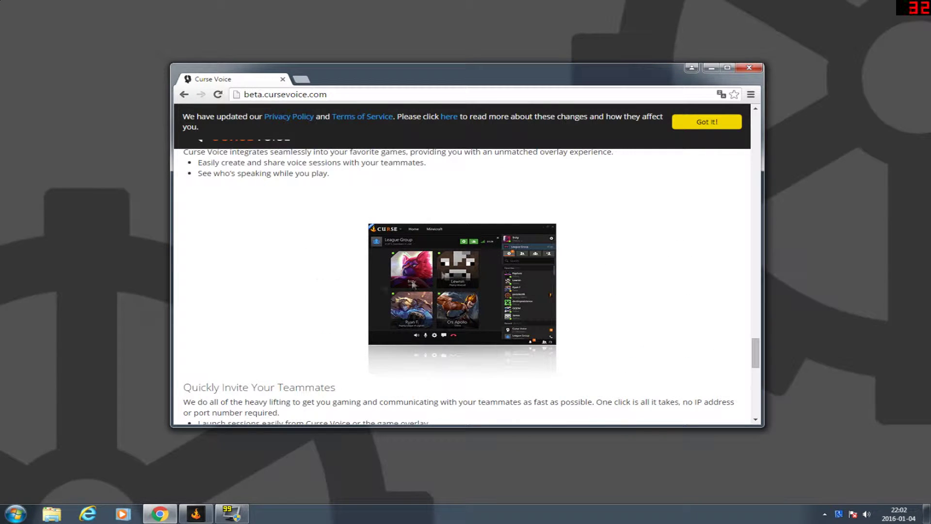
pyautogui.scroll(-10, 570, 272)
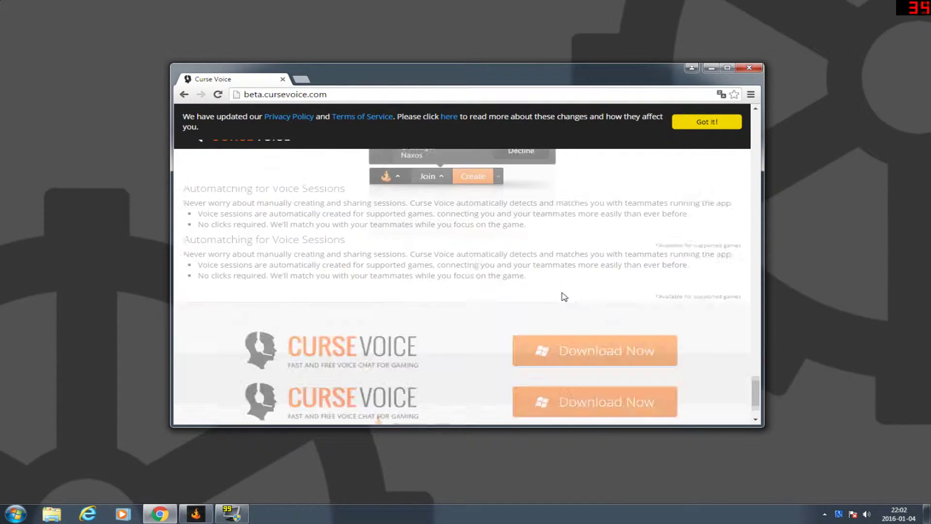
pyautogui.scroll(-1, 582, 299)
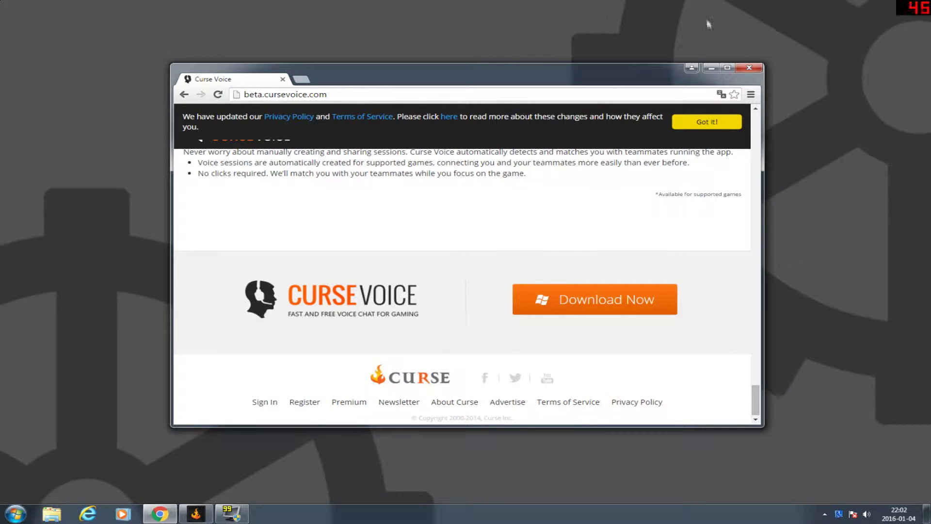
pyautogui.click(756, 72)
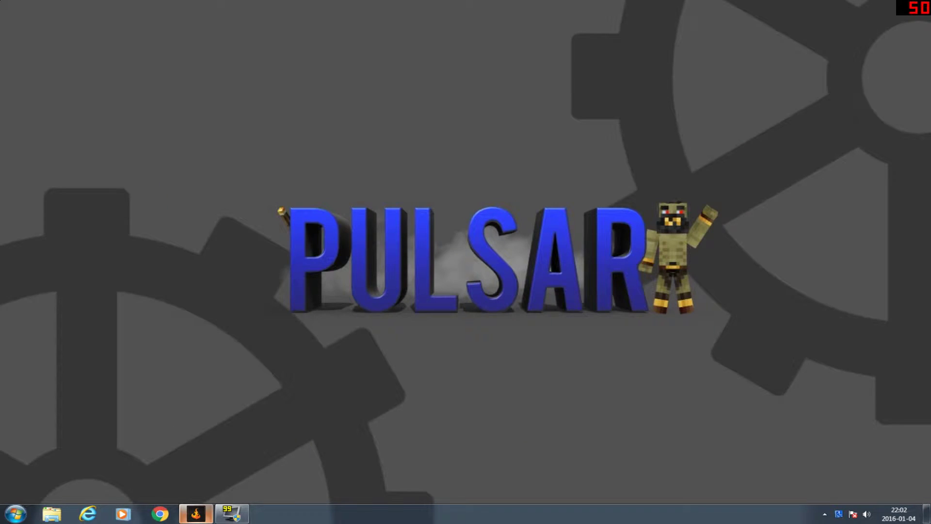
# - Switch to the Curse client, view its Home page, and go to the overview of Minecraft modpacks
pyautogui.click(196, 514)
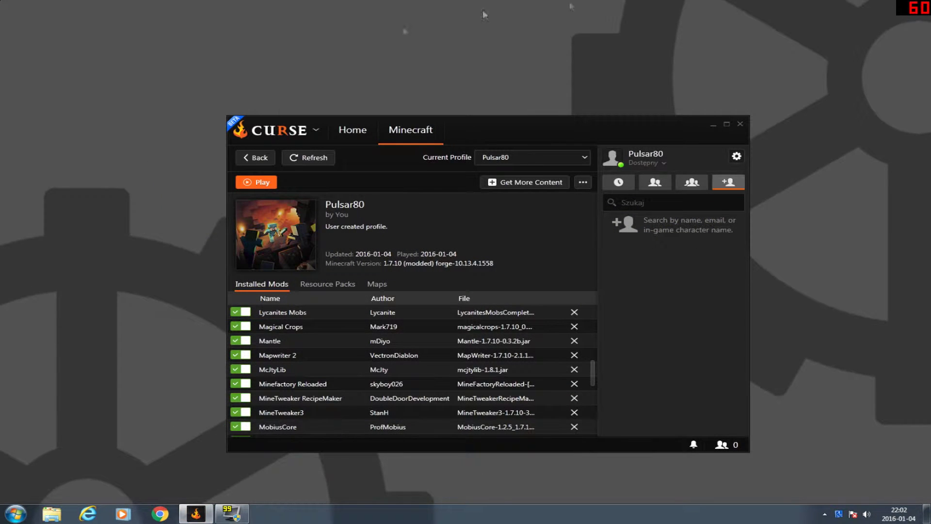
pyautogui.click(342, 130)
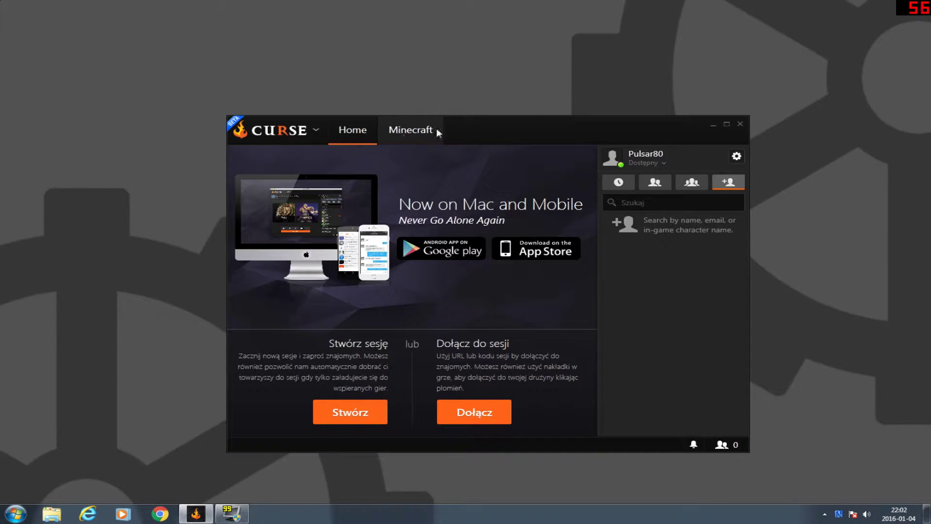
pyautogui.click(409, 130)
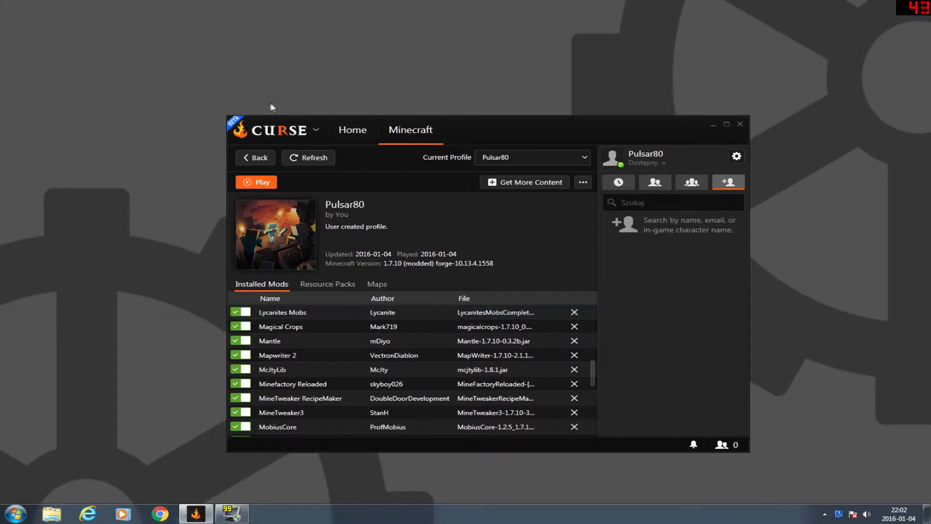
pyautogui.click(252, 156)
# - Browse the featured modpacks available for installation and return to the Minecraft overview
pyautogui.moveTo(268, 275)
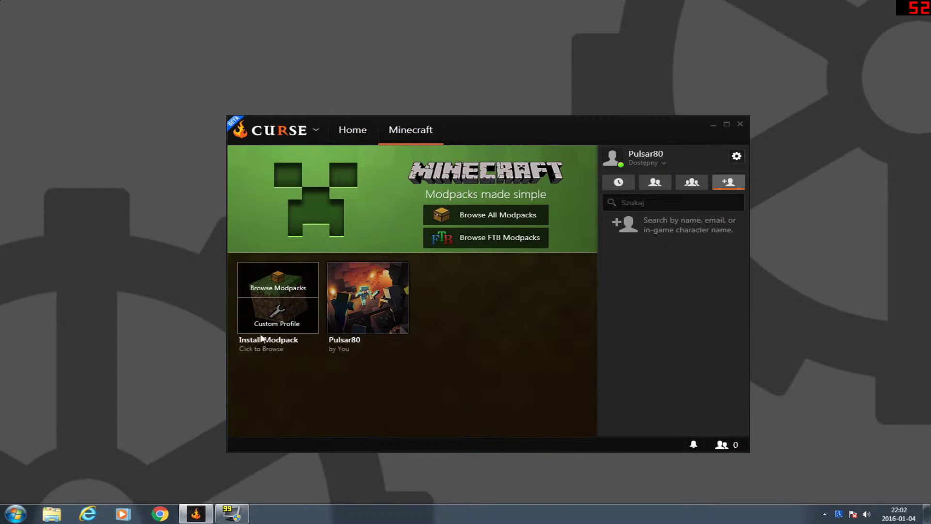
pyautogui.click(269, 287)
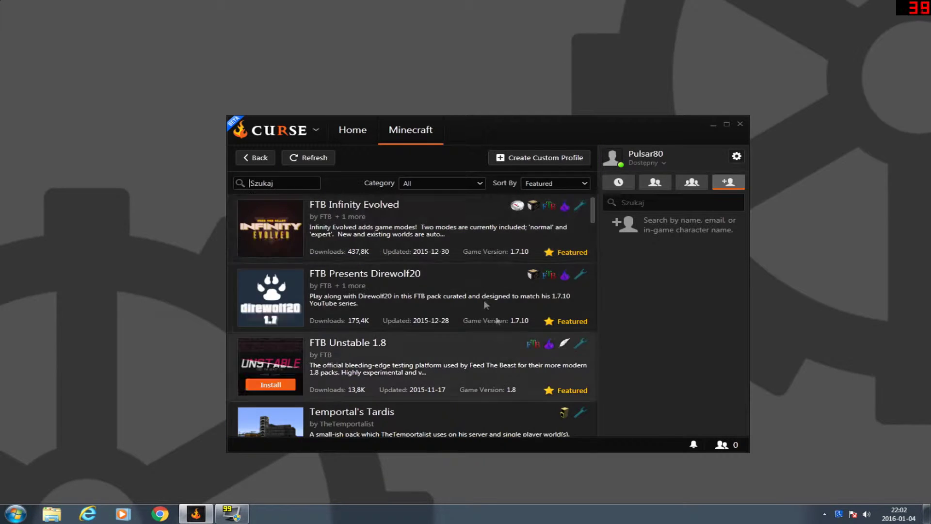
pyautogui.scroll(-3, 339, 291)
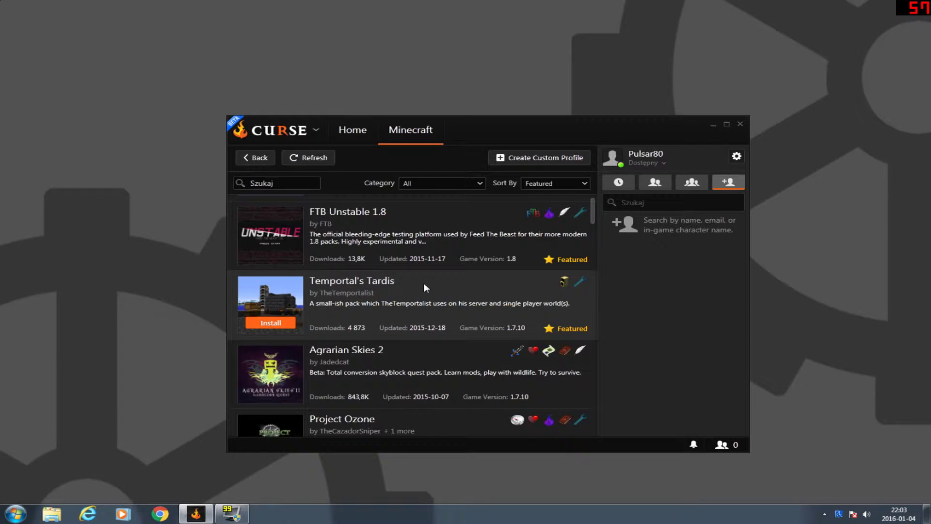
pyautogui.scroll(3, 428, 300)
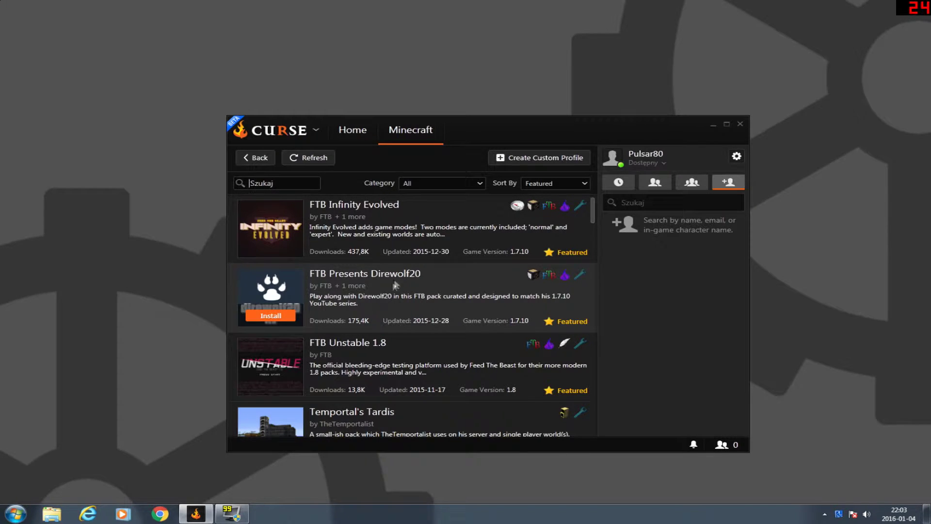
pyautogui.click(263, 160)
# - Open the user-created Minecraft profile and look through its list of installed mods
pyautogui.moveTo(267, 329)
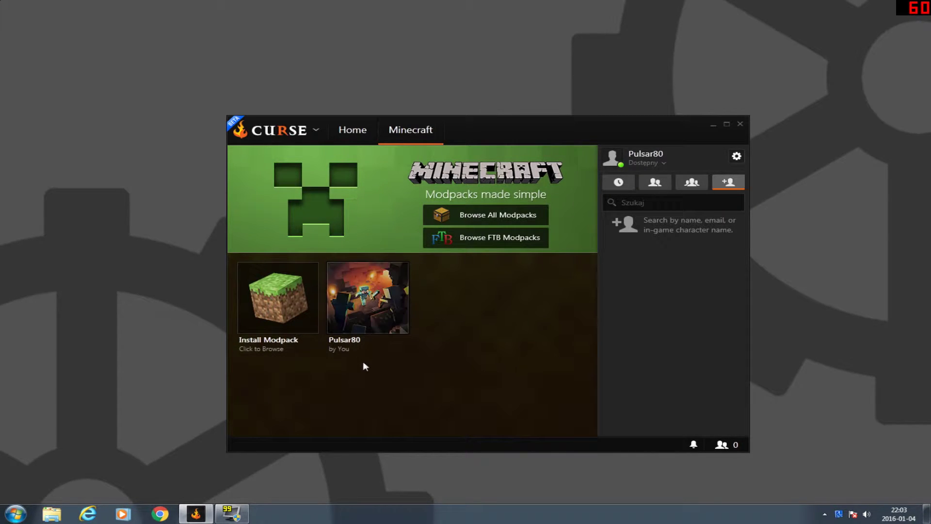
pyautogui.moveTo(399, 274)
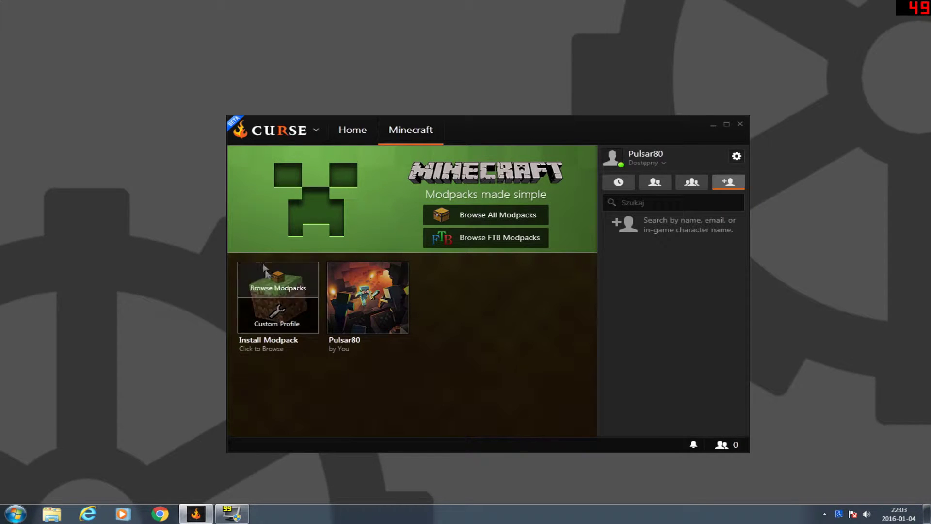
pyautogui.moveTo(383, 291)
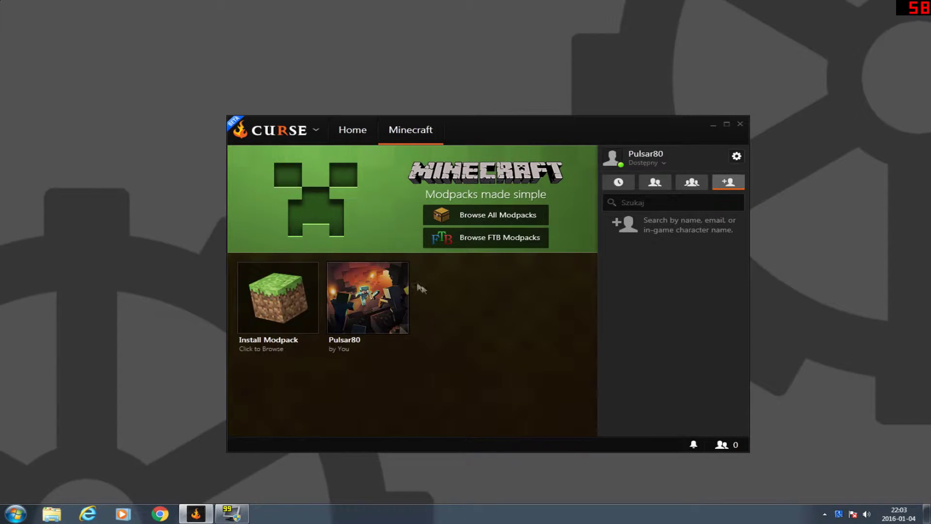
pyautogui.moveTo(275, 296)
pyautogui.moveTo(358, 284)
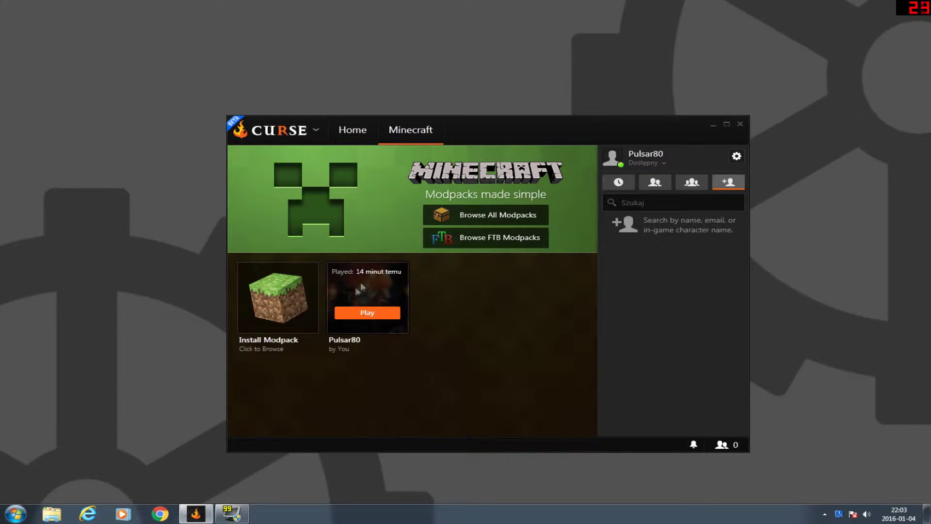
pyautogui.click(363, 292)
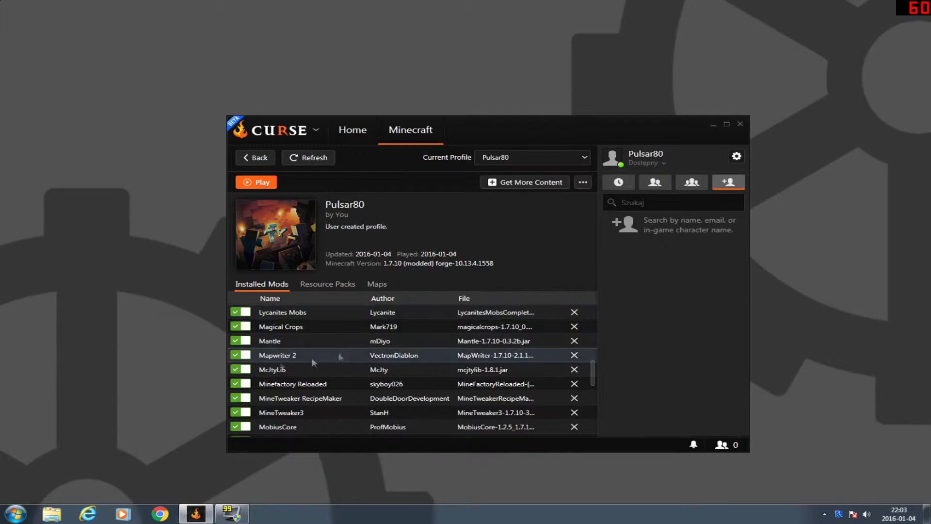
pyautogui.scroll(-4, 567, 359)
pyautogui.scroll(-10, 577, 388)
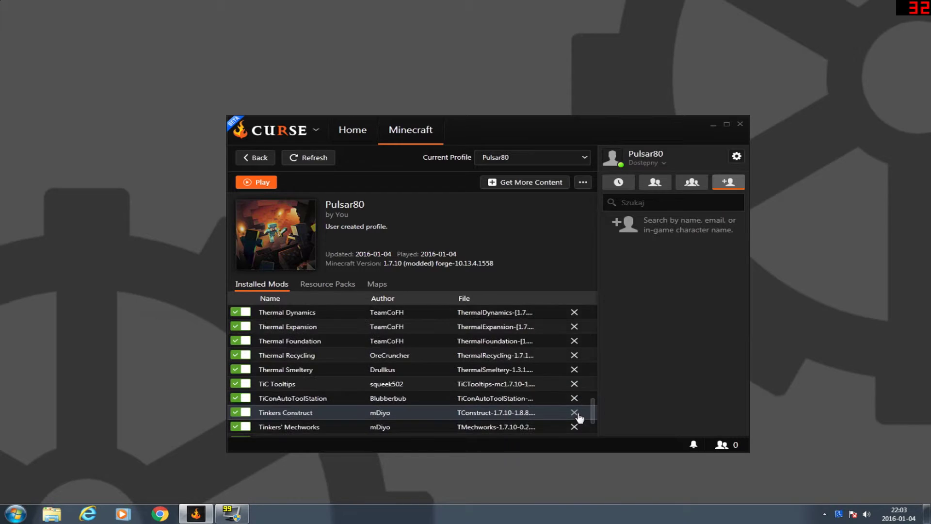
pyautogui.scroll(5, 593, 420)
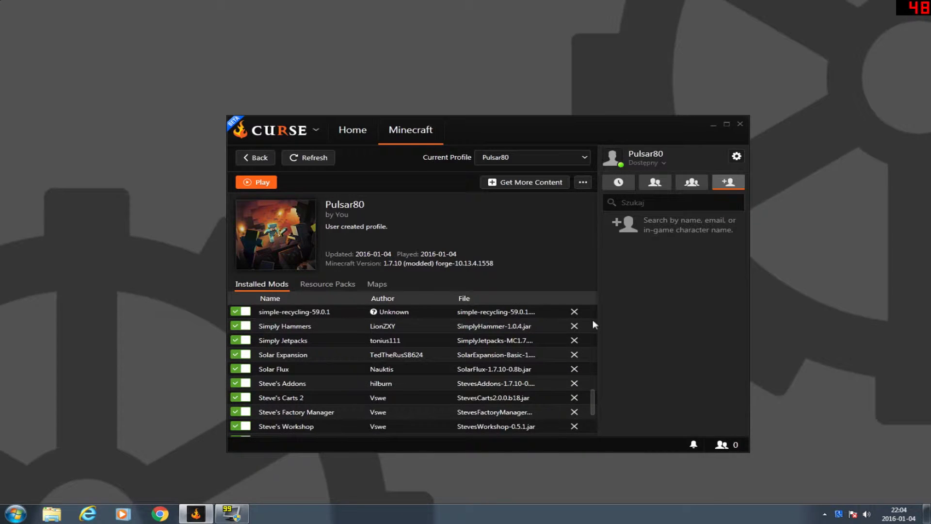
pyautogui.moveTo(593, 402); pyautogui.dragTo(594, 353)
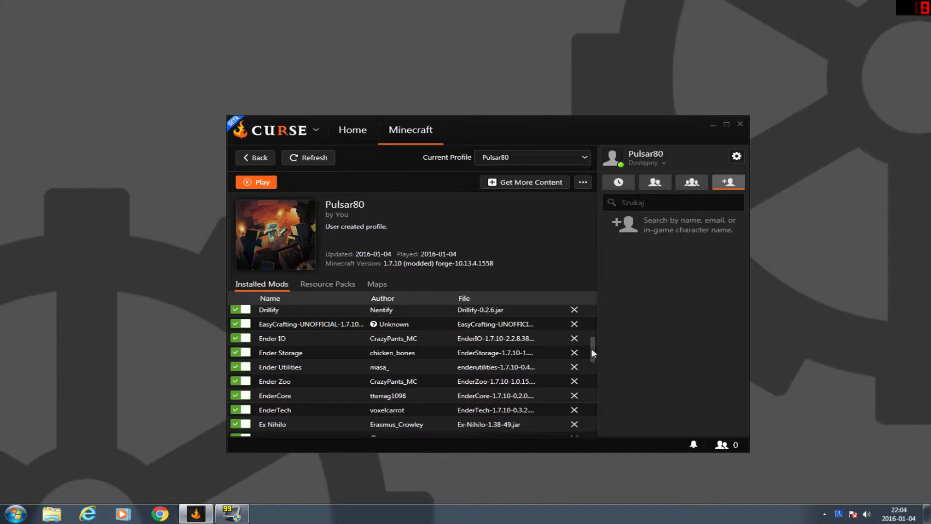
pyautogui.moveTo(591, 348); pyautogui.dragTo(593, 354)
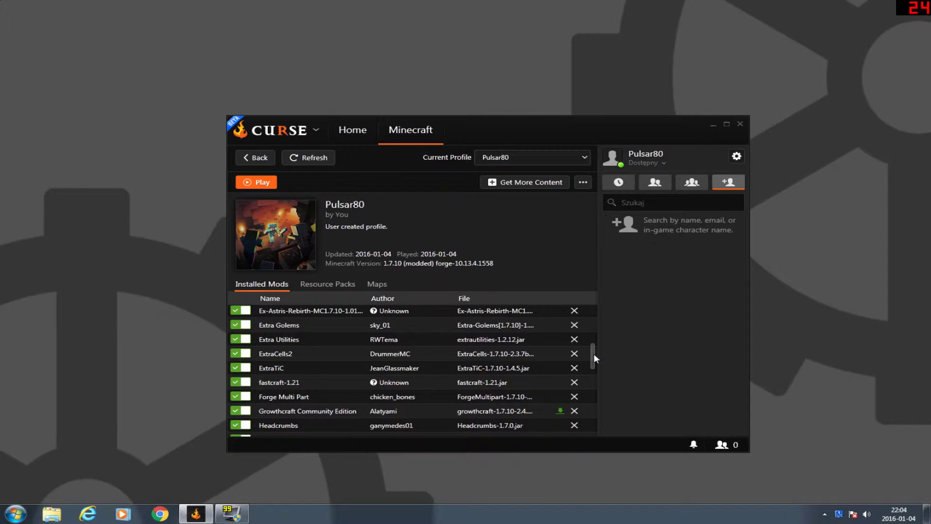
pyautogui.moveTo(594, 354)
pyautogui.mouseDown()
pyautogui.moveTo(591, 364)
pyautogui.moveTo(591, 355)
pyautogui.mouseUp()
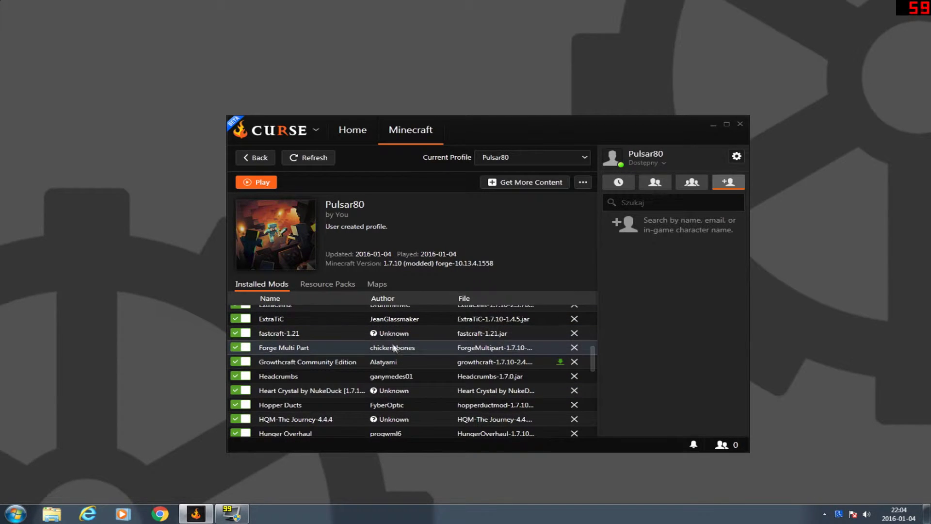
pyautogui.moveTo(373, 337)
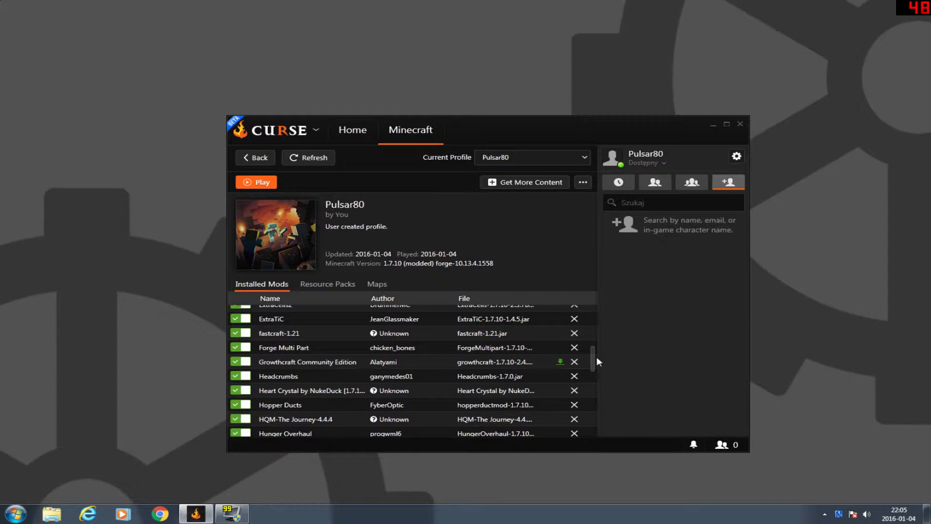
pyautogui.moveTo(591, 357); pyautogui.dragTo(591, 324)
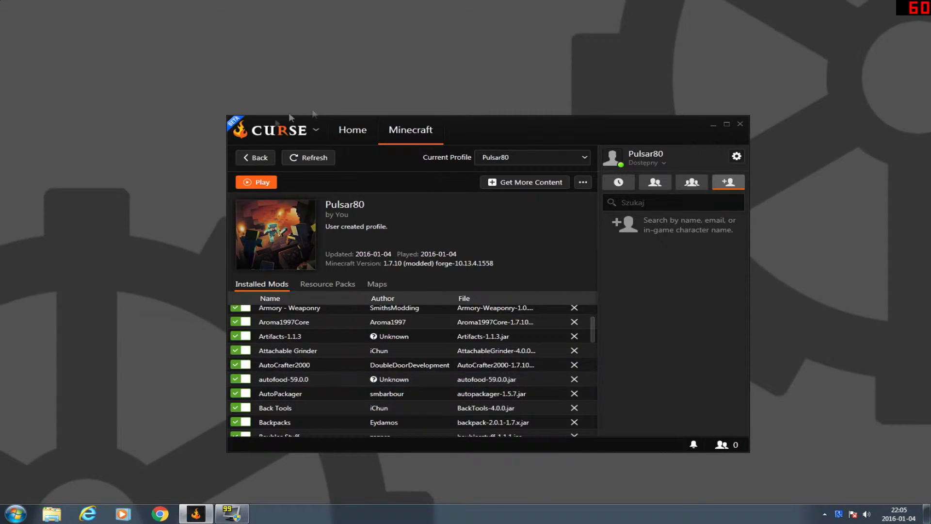
# - Reopen the user-created profile, browse additional mods in the Adventure and RPG category, and return to the profile
pyautogui.click(261, 159)
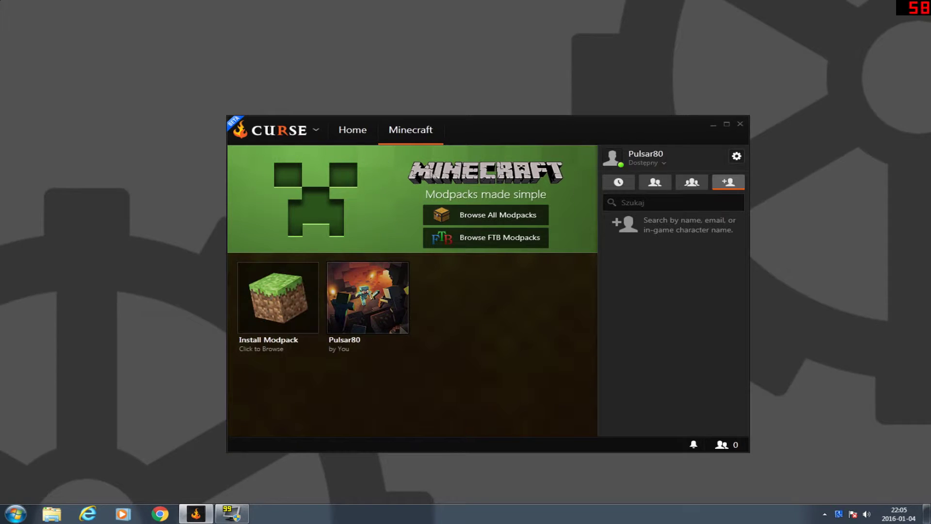
pyautogui.click(366, 290)
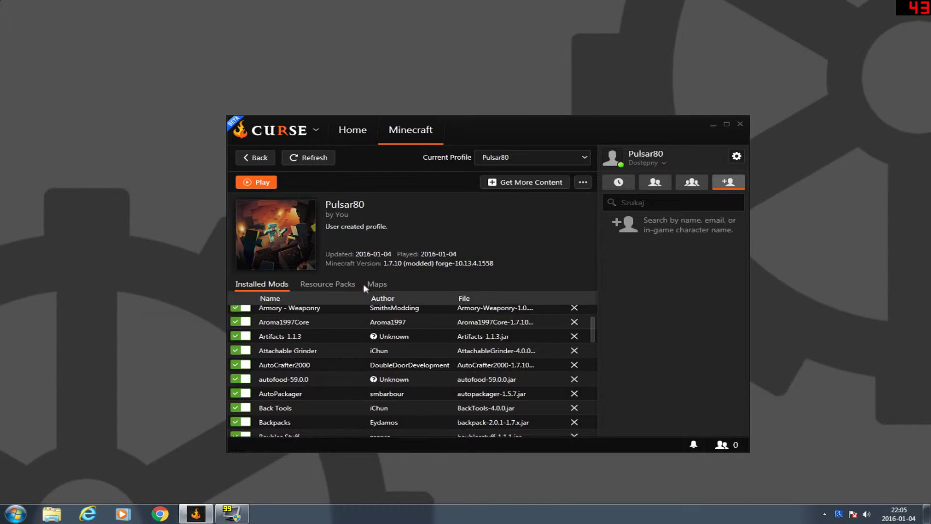
pyautogui.click(549, 182)
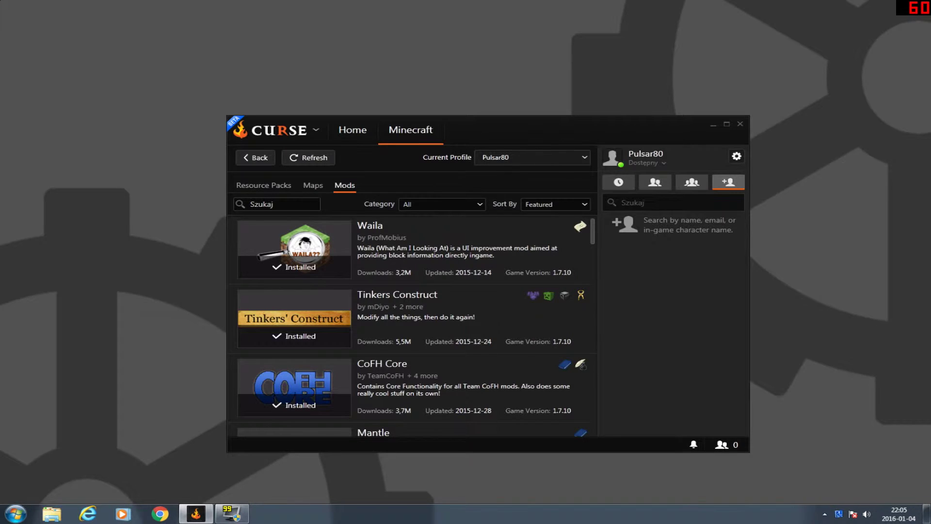
pyautogui.click(464, 207)
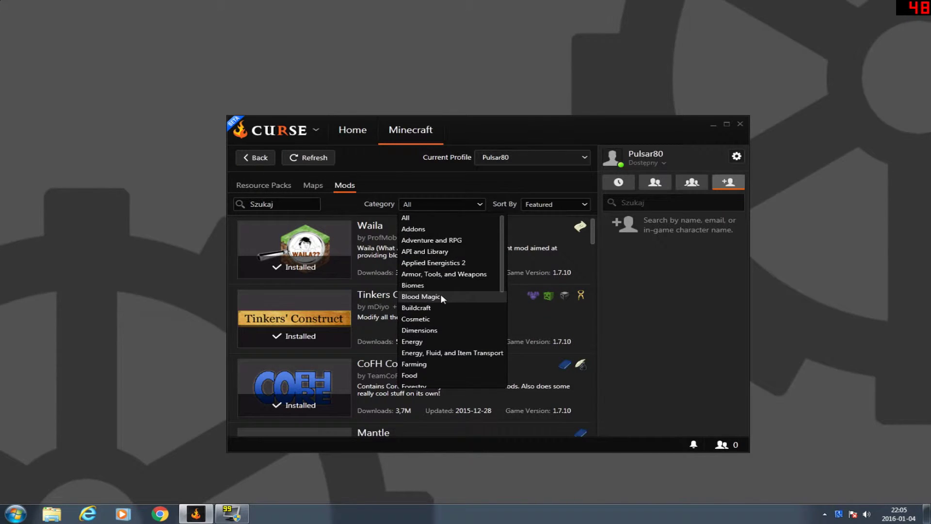
pyautogui.click(435, 239)
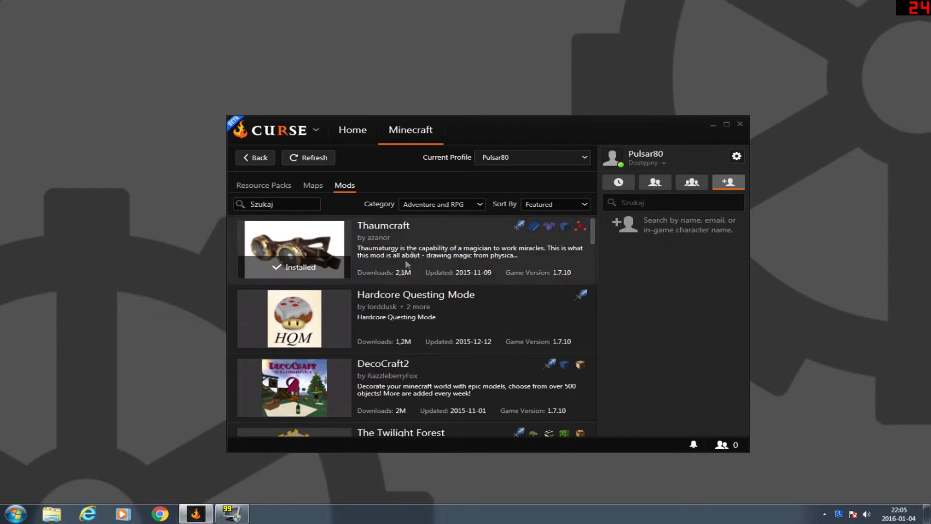
pyautogui.scroll(-5, 394, 286)
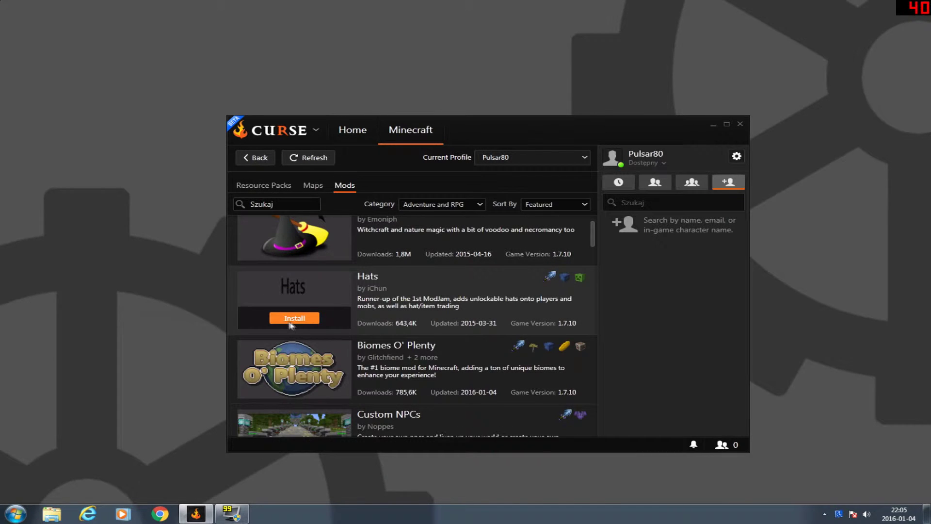
pyautogui.scroll(-3, 305, 381)
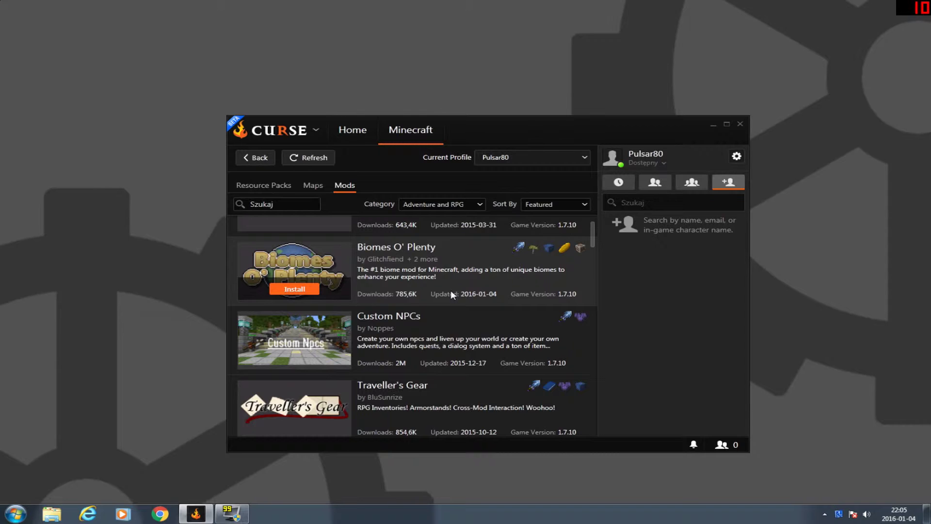
pyautogui.click(258, 158)
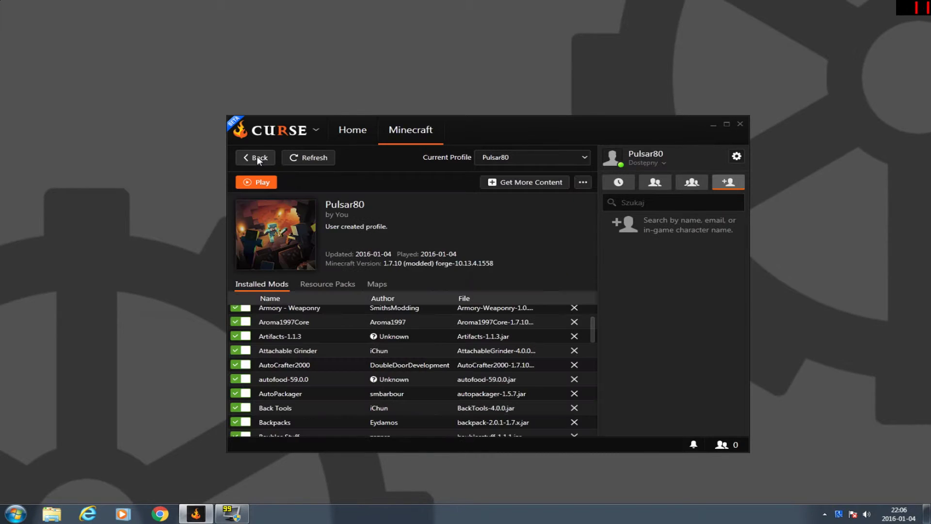
# - Open the profile's folder on disk, enter its mods folder, and select the [MC1.7.10]deconstruction[v2.2.5] file
pyautogui.click(583, 181)
pyautogui.click(575, 216)
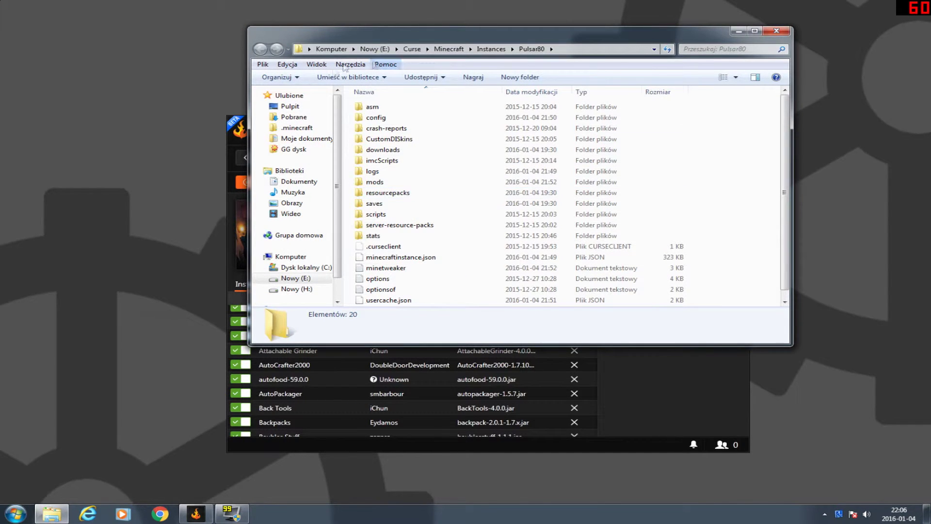
pyautogui.doubleClick(373, 182)
pyautogui.click(428, 216)
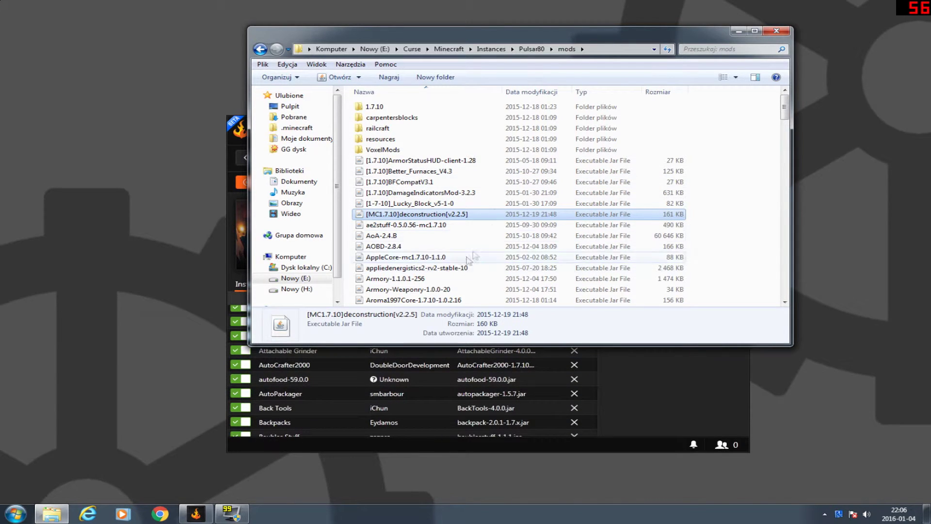
# - Look through the mod files in the profile's mods folder and close the folder window
pyautogui.scroll(-4, 467, 218)
pyautogui.scroll(-15, 467, 218)
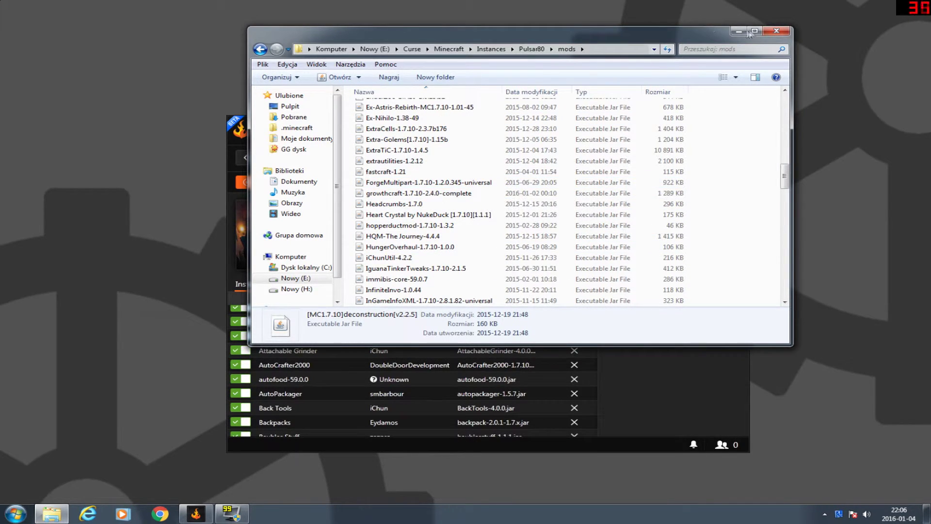
pyautogui.click(776, 31)
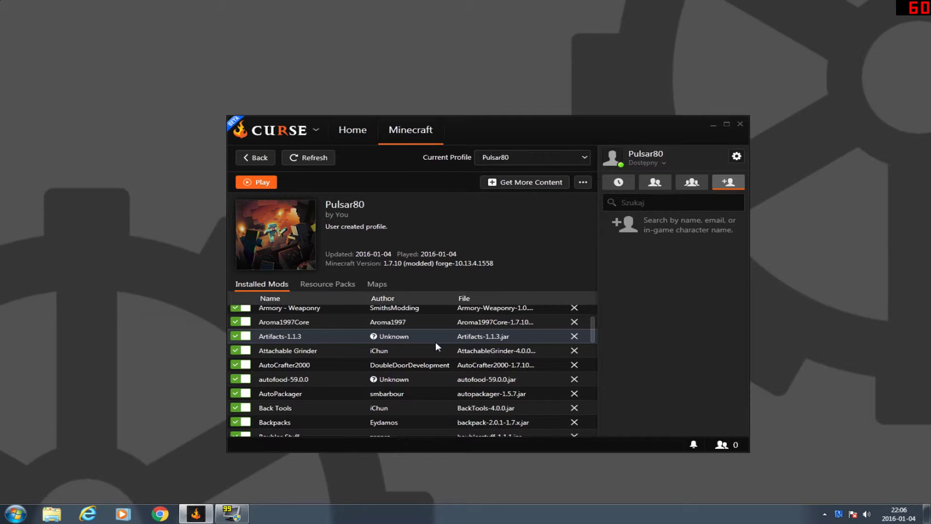
# - Examine the names, authors and files of the profile's installed mods, from Artifacts down to NetherOres
pyautogui.scroll(-4, 335, 388)
pyautogui.scroll(-4, 329, 415)
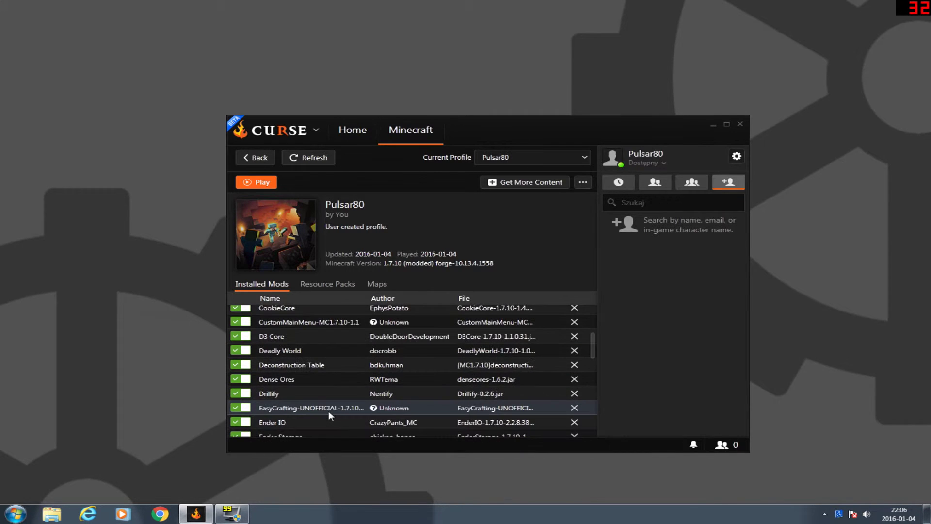
pyautogui.scroll(-2, 327, 402)
pyautogui.scroll(-3, 326, 402)
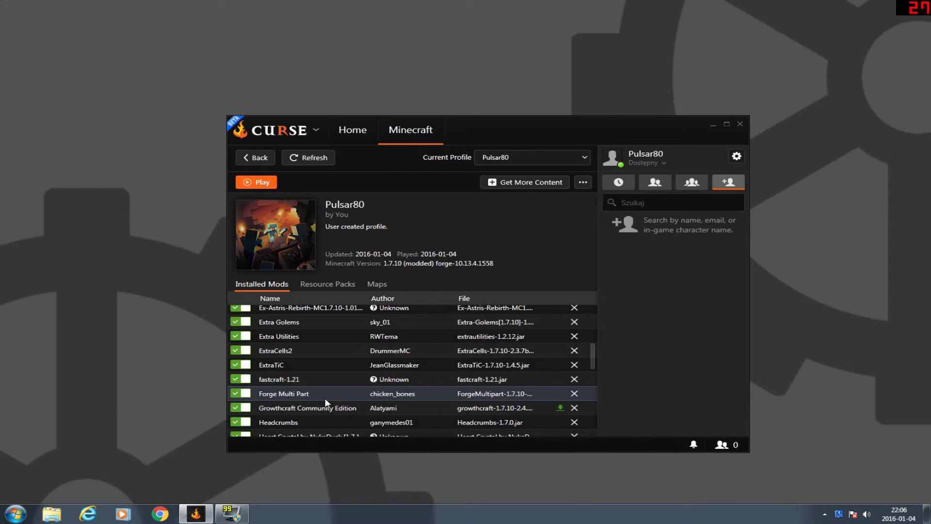
pyautogui.scroll(-3, 335, 393)
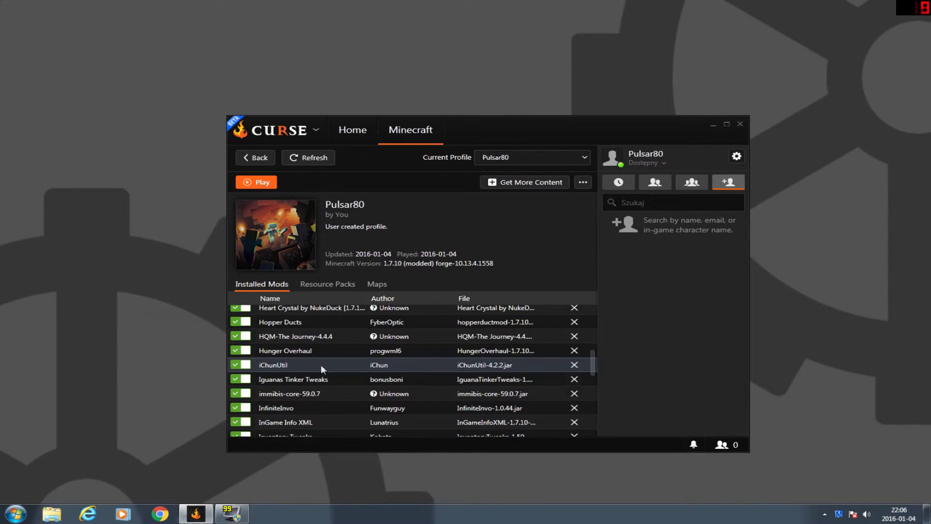
pyautogui.scroll(-1, 321, 364)
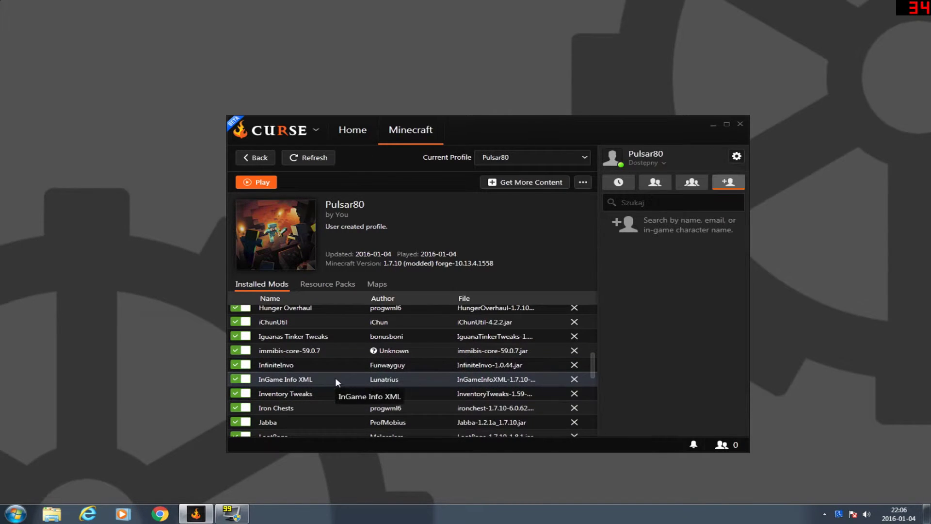
pyautogui.scroll(-3, 335, 377)
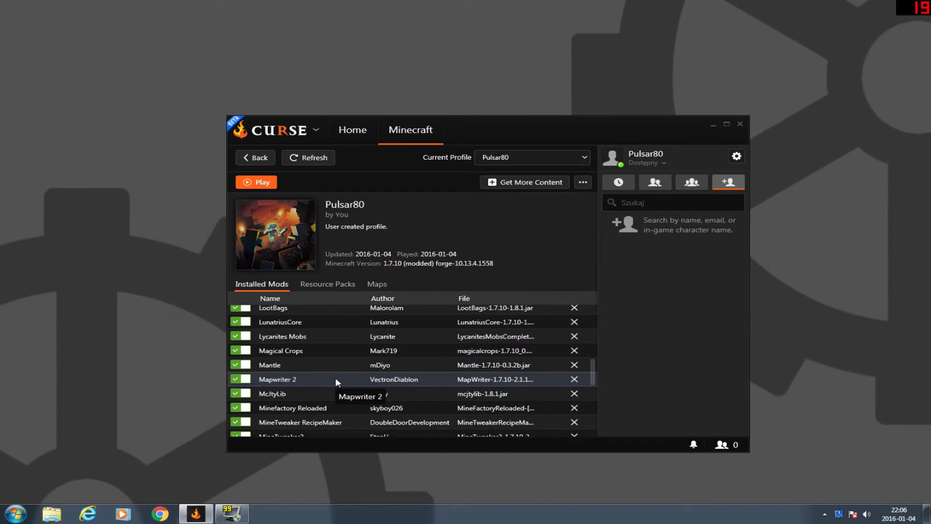
pyautogui.scroll(-1, 346, 391)
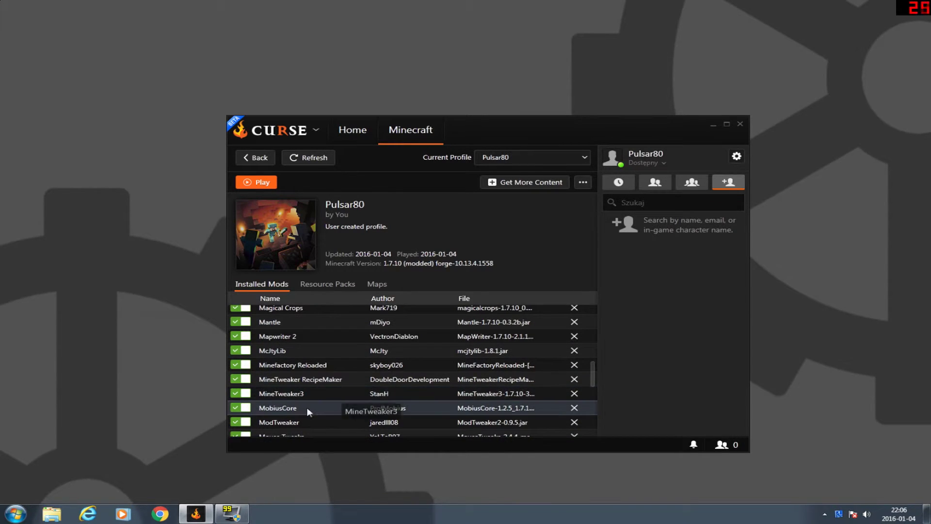
pyautogui.scroll(-1, 290, 427)
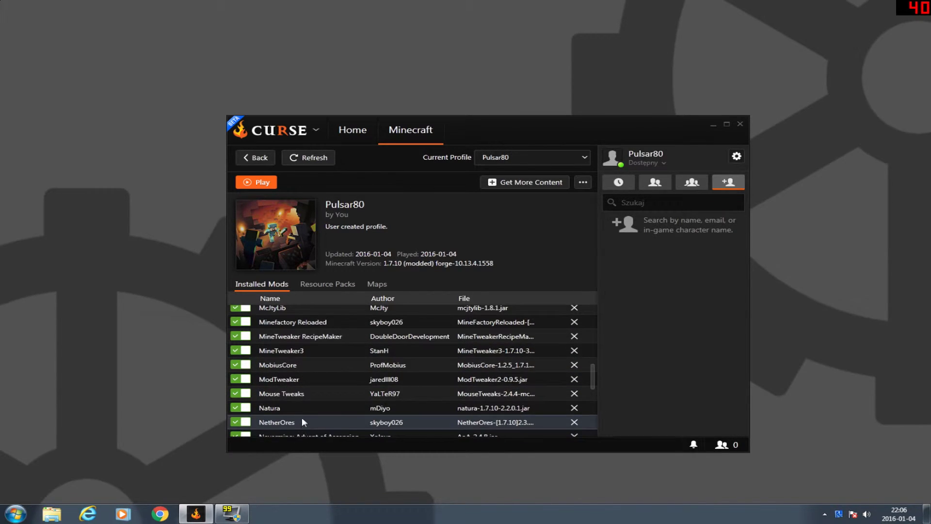
pyautogui.scroll(2, 290, 361)
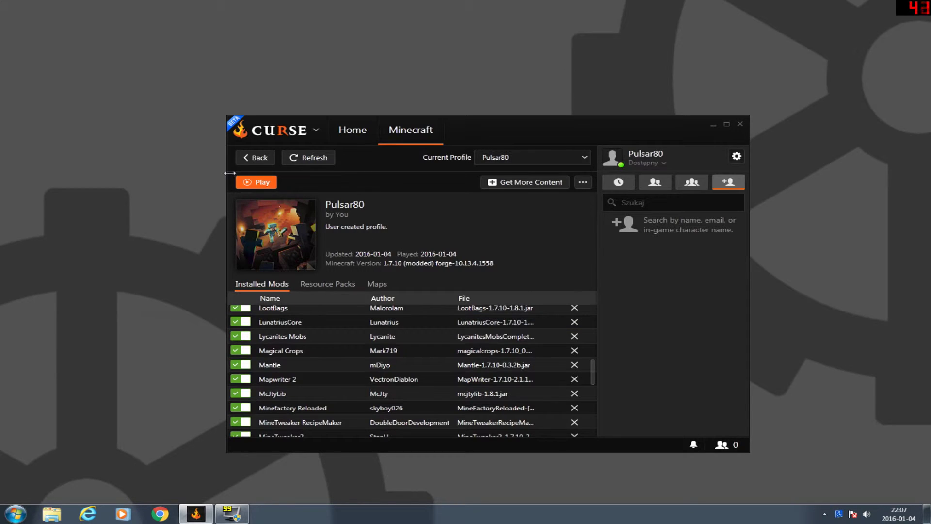
# - Launch the modded 1.7.10 profile in offline mode and load the singleplayer world "Pulsar pogrywa"
pyautogui.click(258, 188)
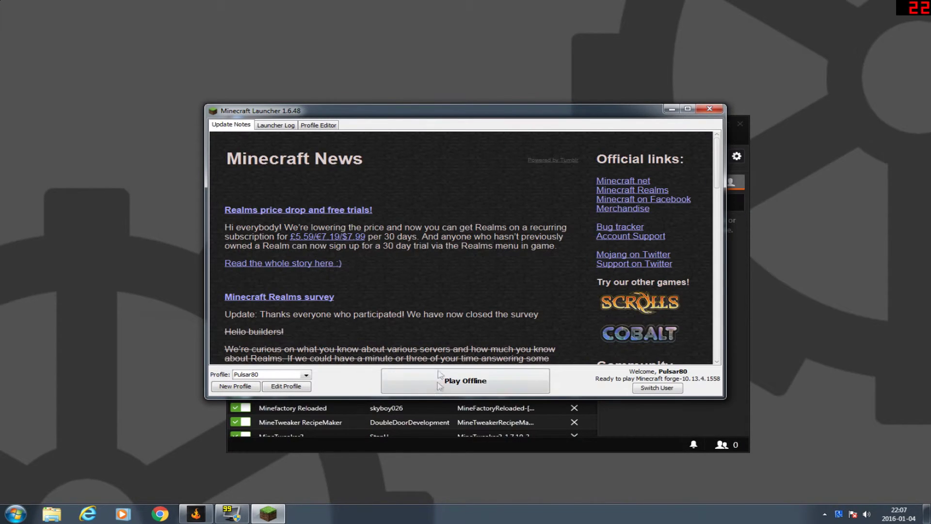
pyautogui.click(452, 381)
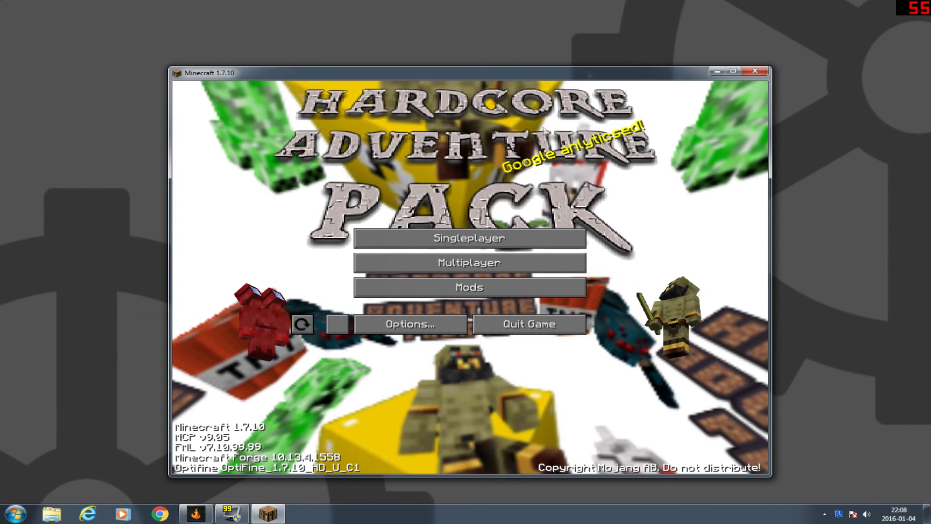
pyautogui.click(470, 237)
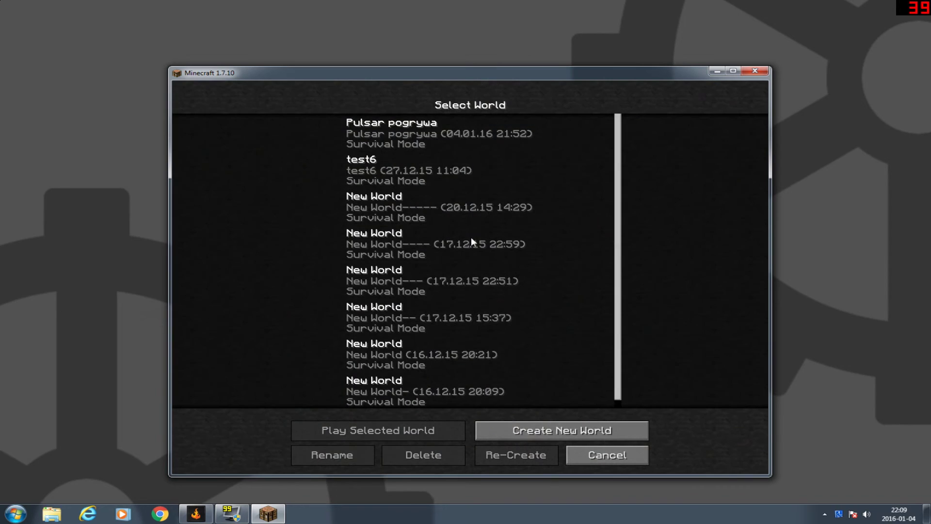
pyautogui.click(382, 144)
pyautogui.click(356, 429)
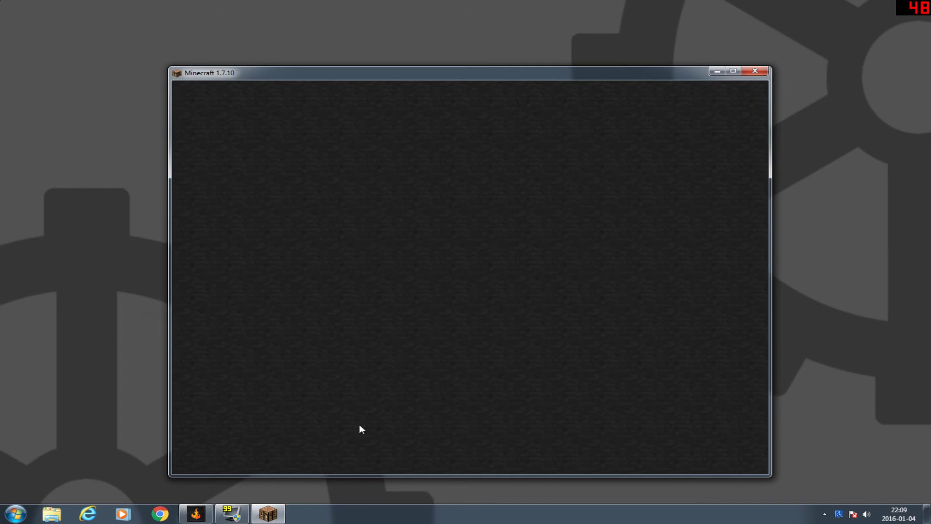